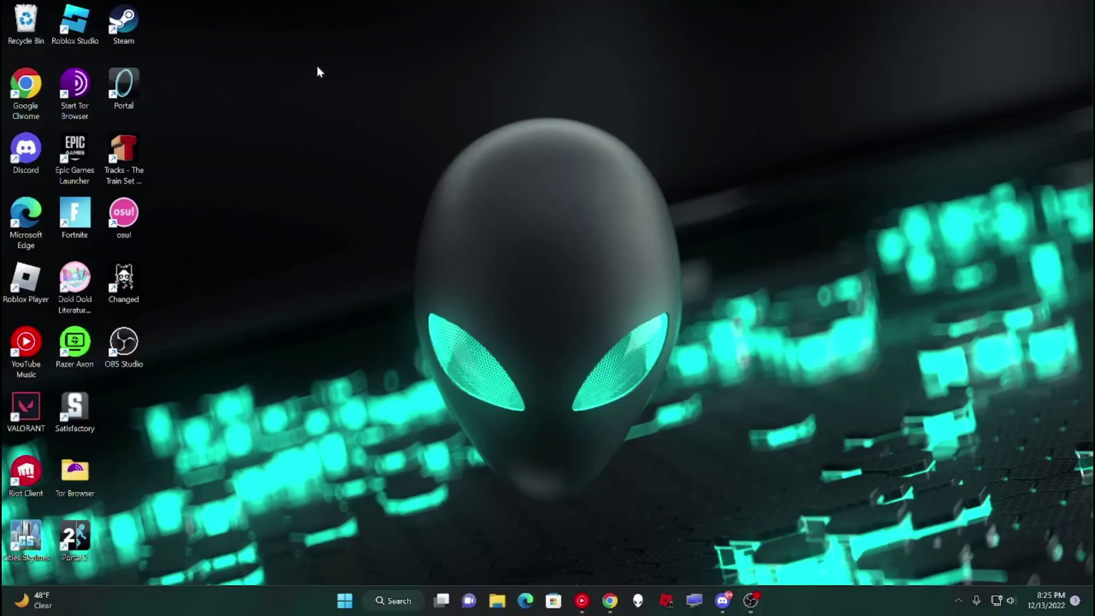
- Search Windows for "disk manager" and open the tool for creating and formatting hard disk partitions
drag(318, 34, 656, 404)
click(403, 598)
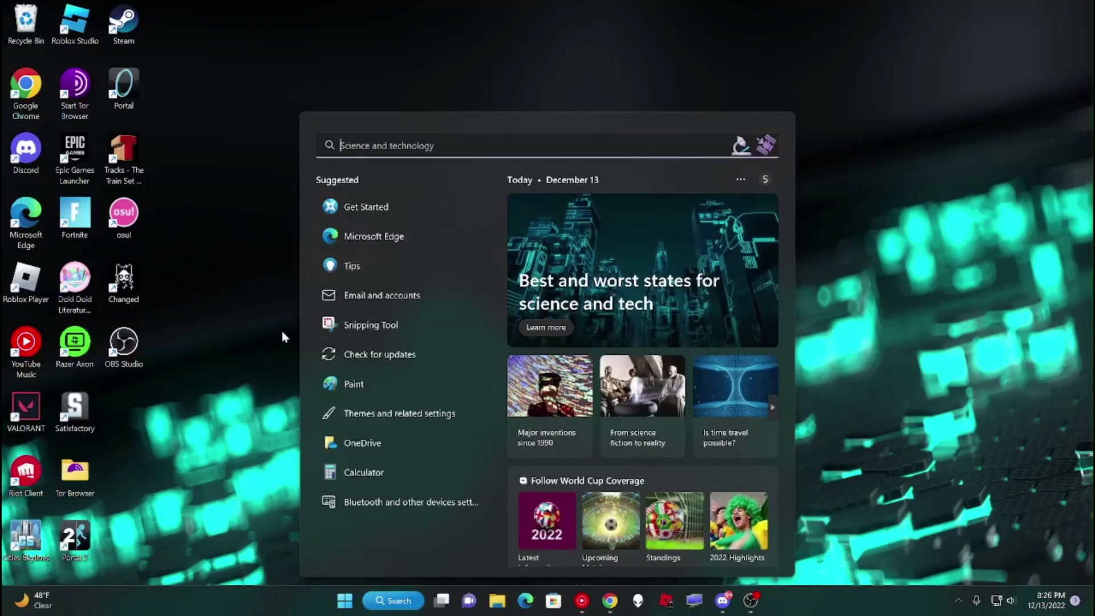
text(disk manager)
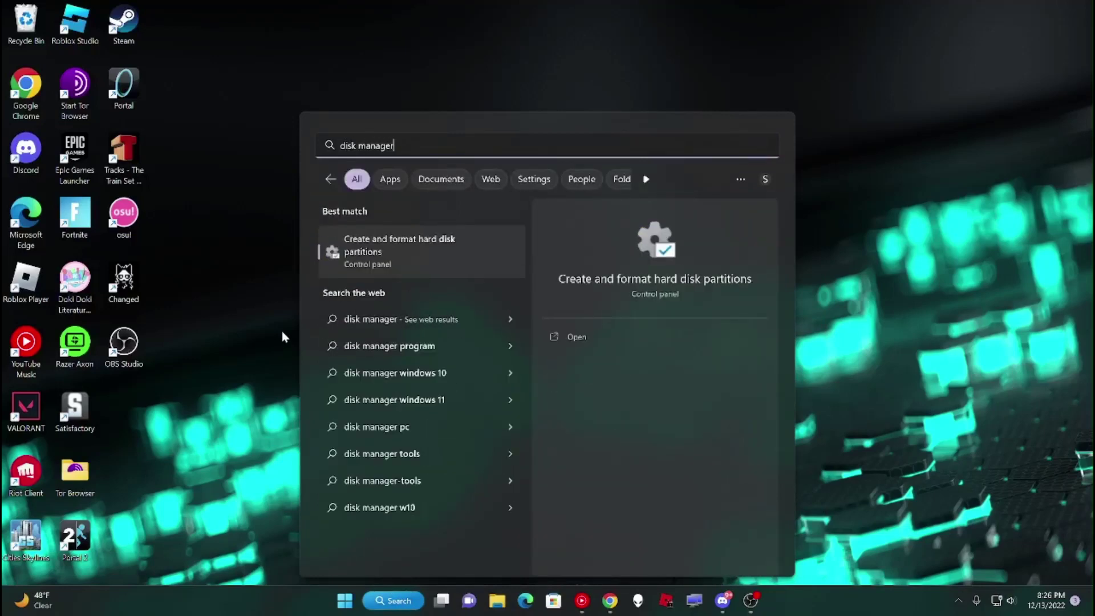
key(Return)
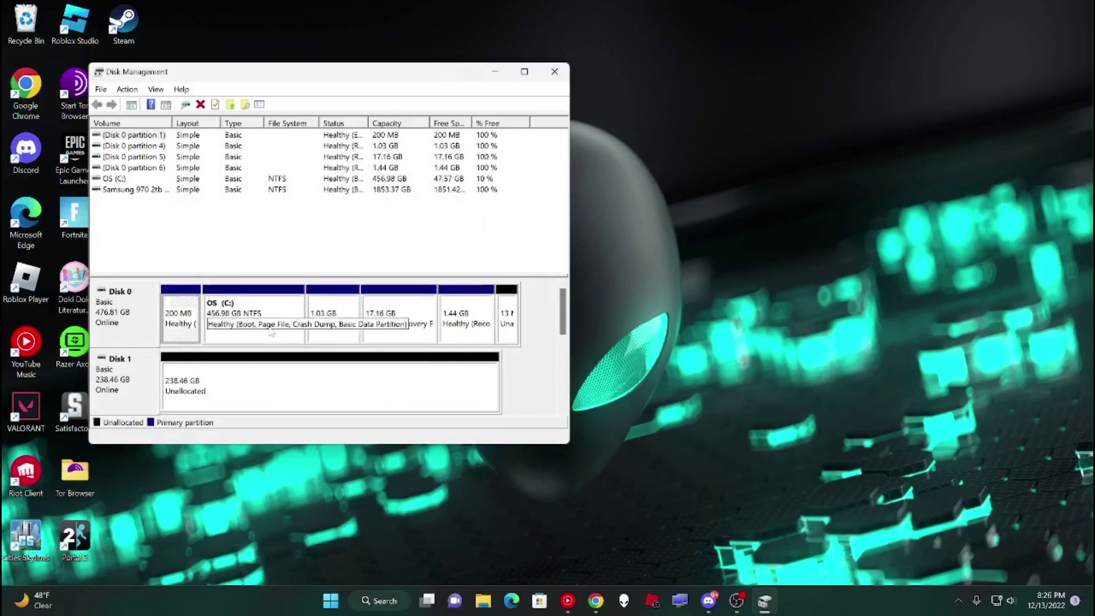
- Start a new simple volume on Disk 2's unallocated space, keeping the maximum size of 976745 MB
scroll(331, 347, down, 1)
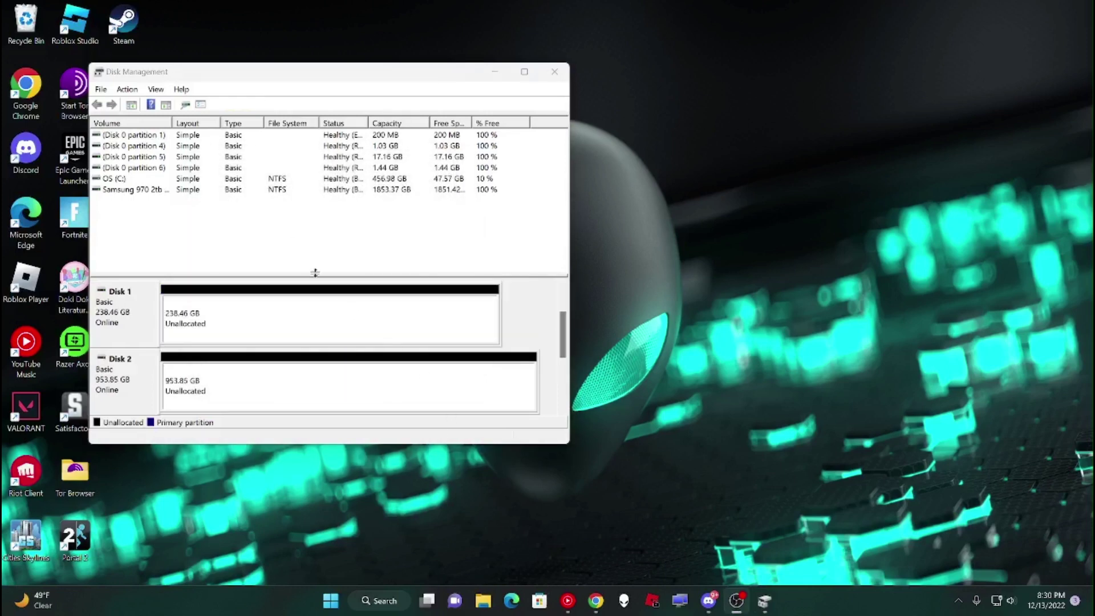
mouse_move(563, 351)
mouse_down()
mouse_move(561, 338)
mouse_move(556, 381)
mouse_move(556, 332)
mouse_up()
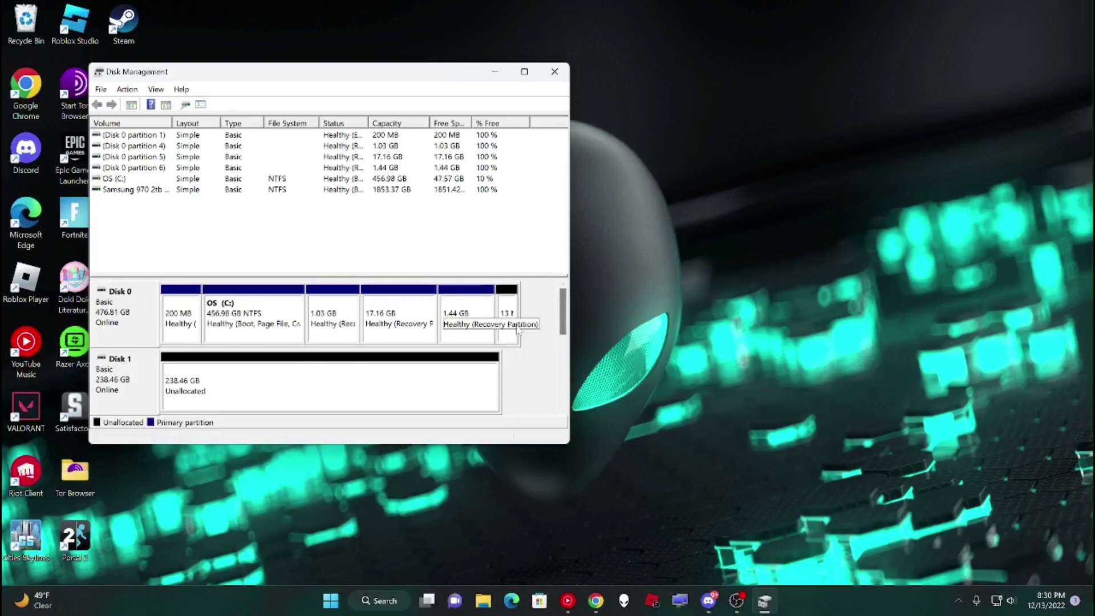
mouse_move(563, 326)
mouse_down()
mouse_move(555, 370)
mouse_move(556, 320)
mouse_move(556, 358)
mouse_move(527, 300)
mouse_move(528, 428)
mouse_move(513, 296)
mouse_move(506, 415)
mouse_move(511, 312)
mouse_move(518, 352)
mouse_move(570, 422)
mouse_move(556, 311)
mouse_move(561, 335)
mouse_up()
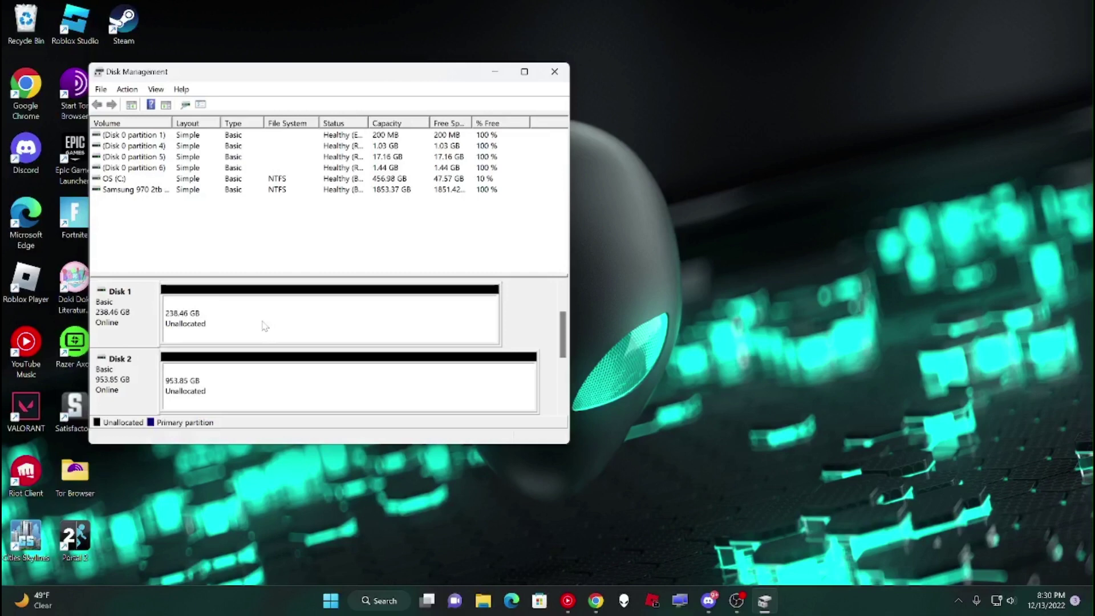
right_click(401, 397)
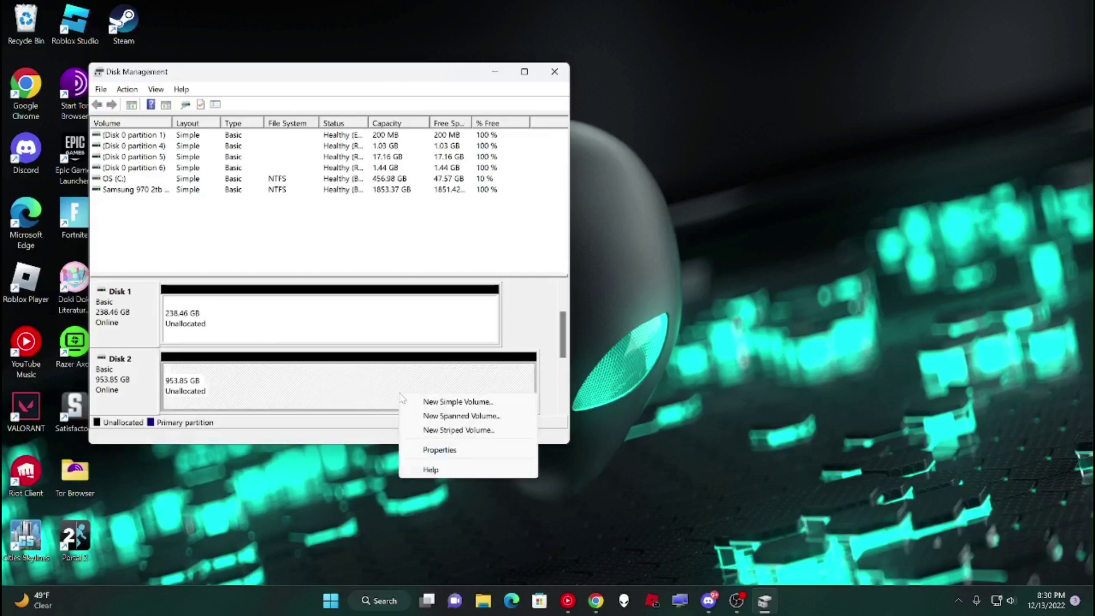
click(445, 403)
click(351, 368)
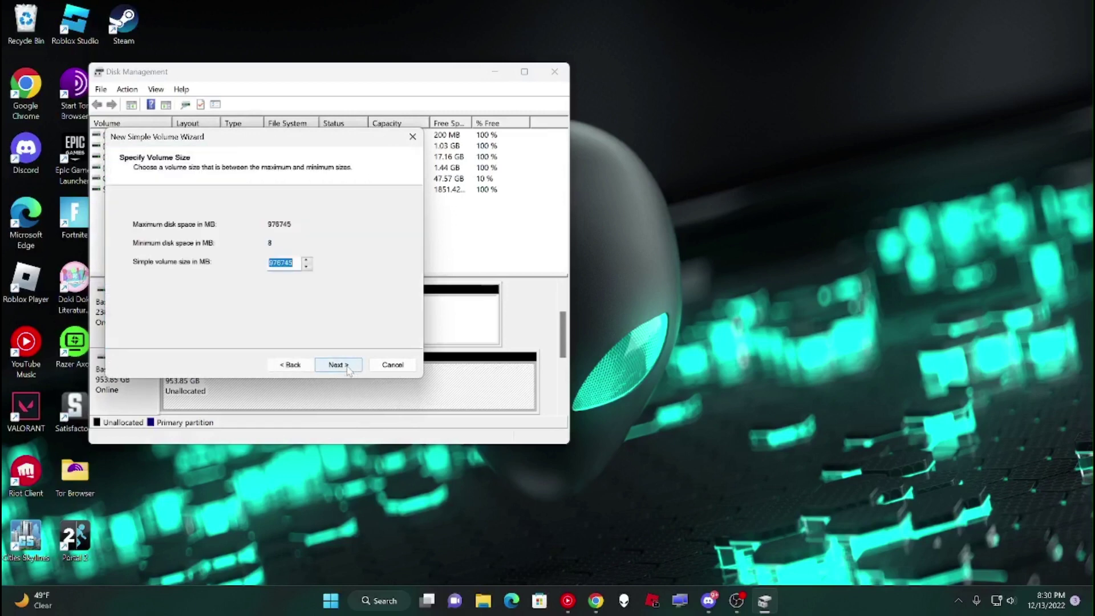
click(335, 365)
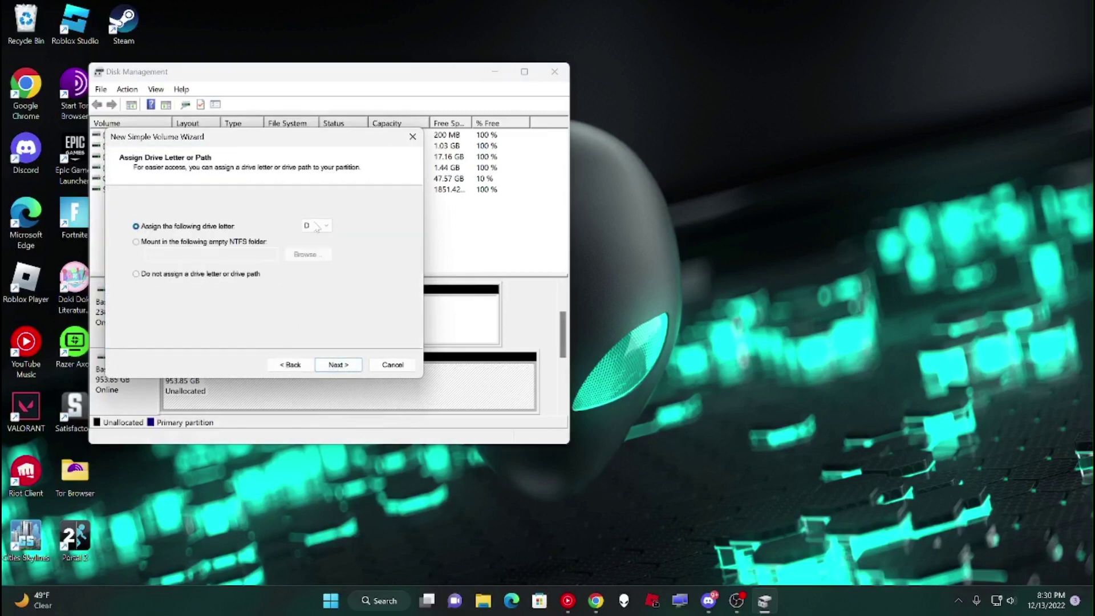
- Assign drive letter Y to the new volume on Disk 2 and continue to the format settings
click(321, 228)
click(325, 227)
click(311, 226)
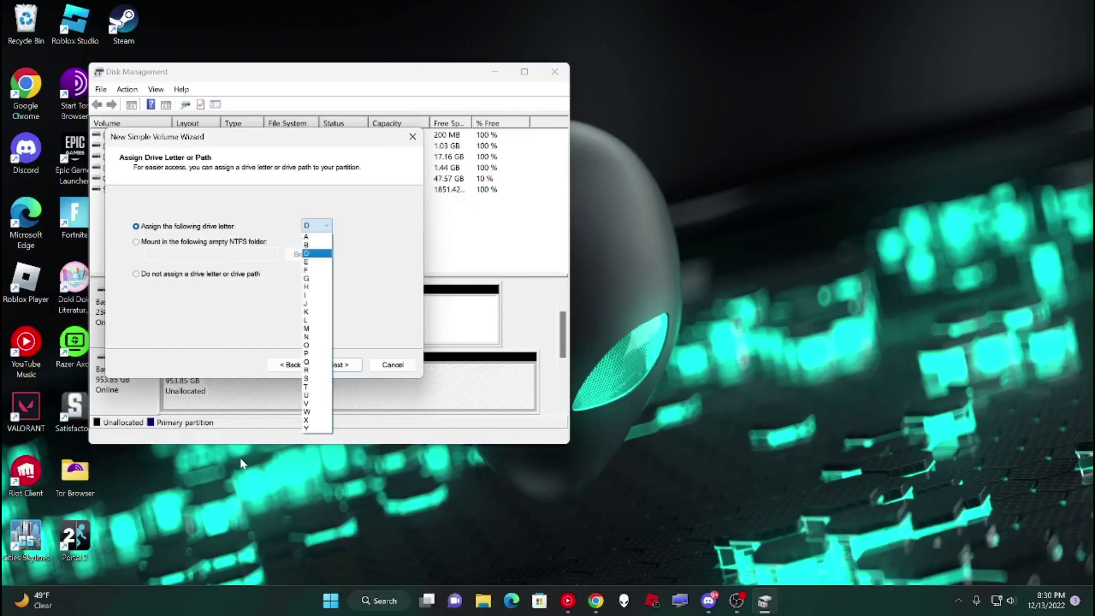
click(309, 430)
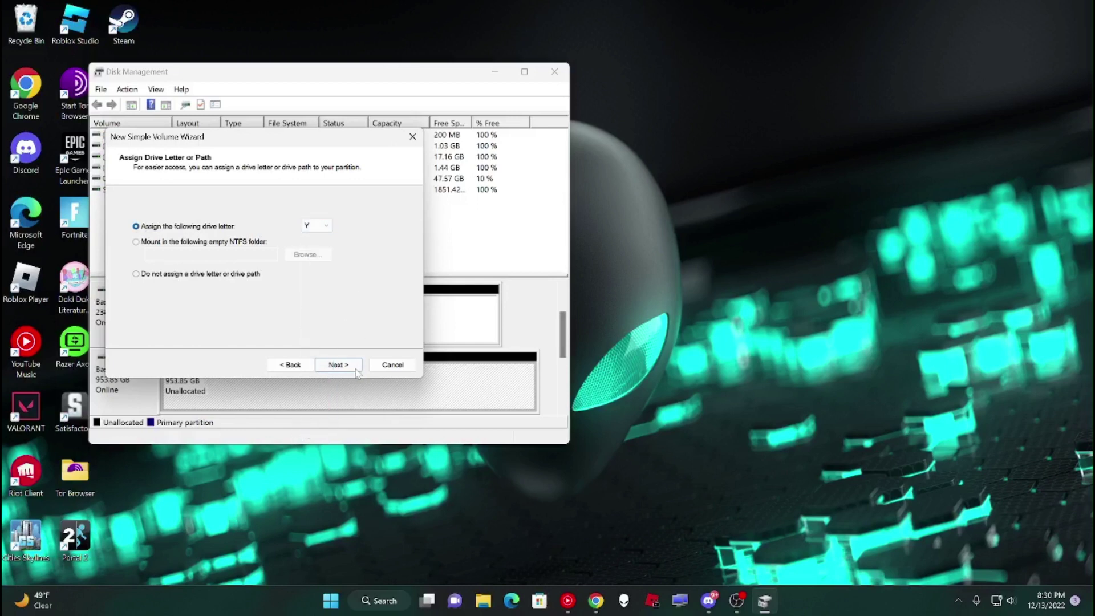
click(339, 366)
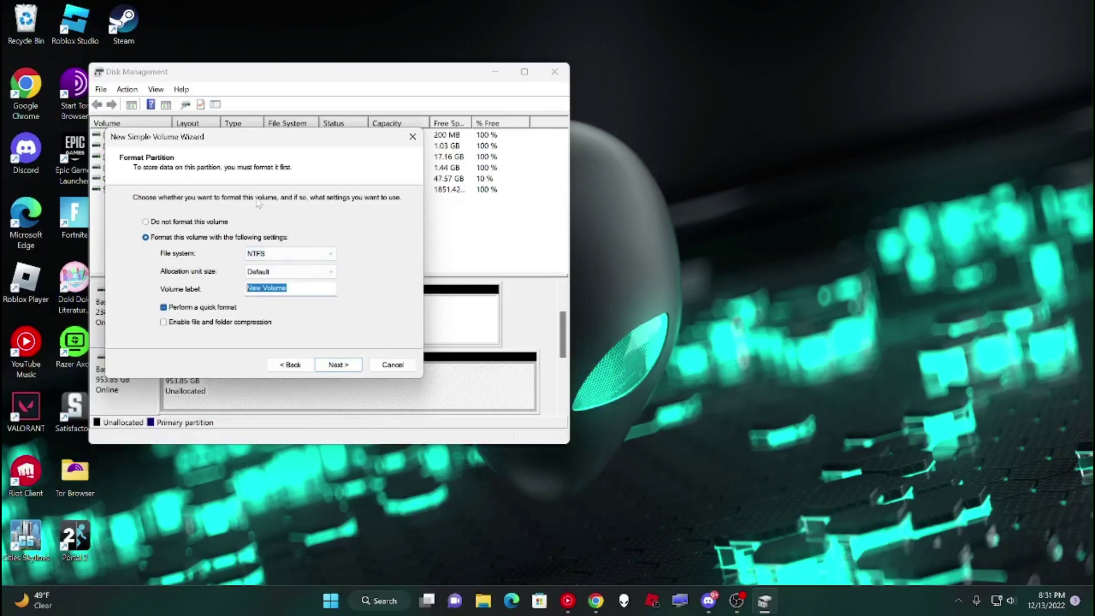
drag(264, 134, 436, 107)
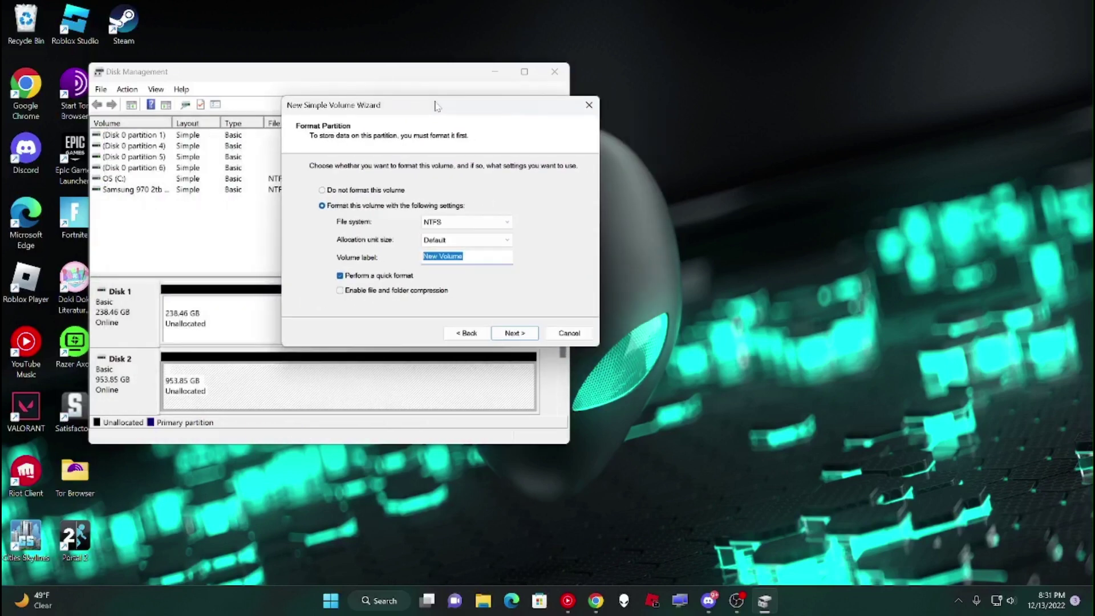
click(469, 334)
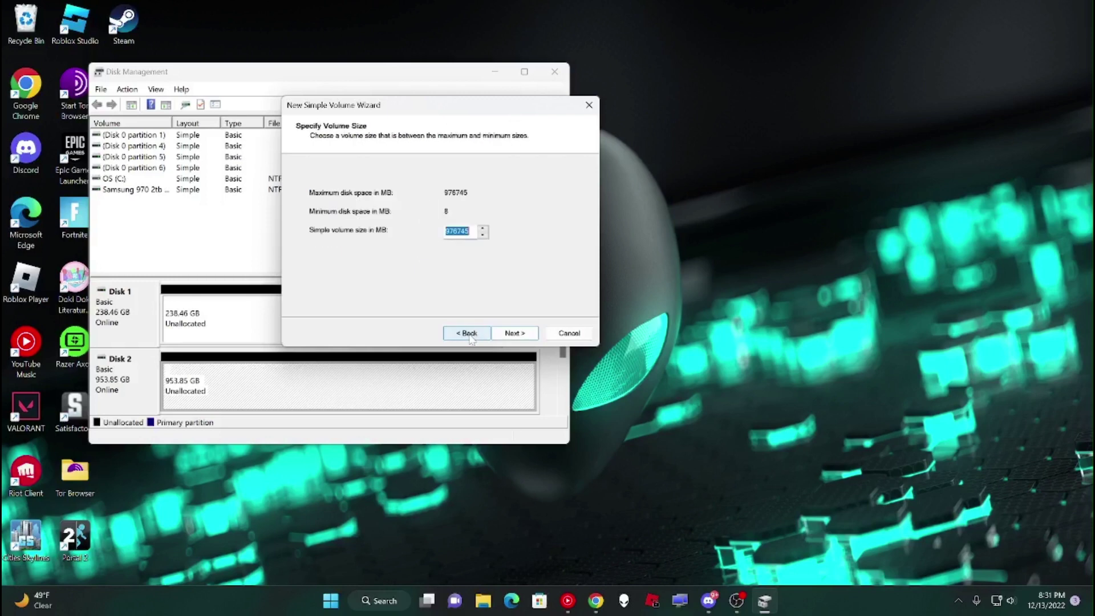
click(515, 333)
click(514, 333)
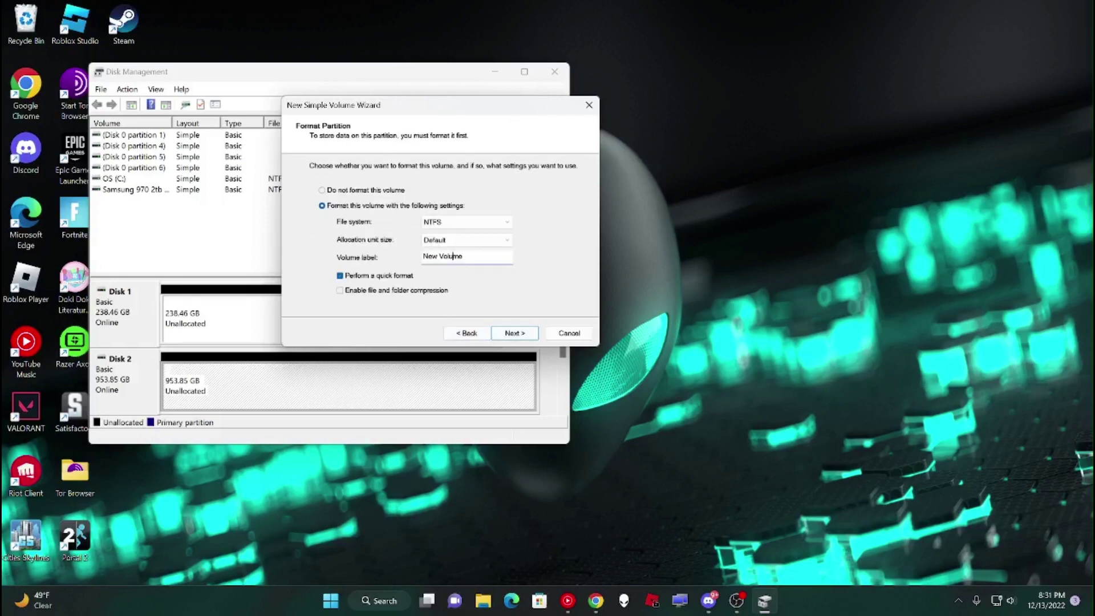
- Label the Disk 2 volume "1TB Sata (Inland)", keep the NTFS quick format, and finish creating it
drag(463, 256, 322, 257)
key(BackSpace)
text(1TB Sata (Inalnd)
text(land)
text())
click(512, 333)
scroll(494, 245, down, 1)
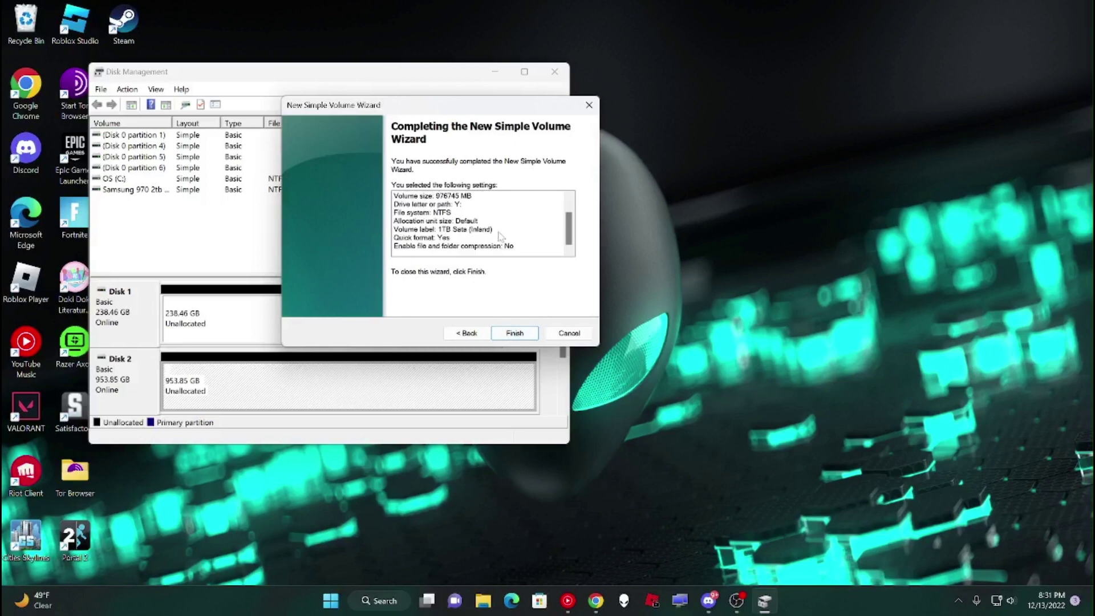
click(505, 331)
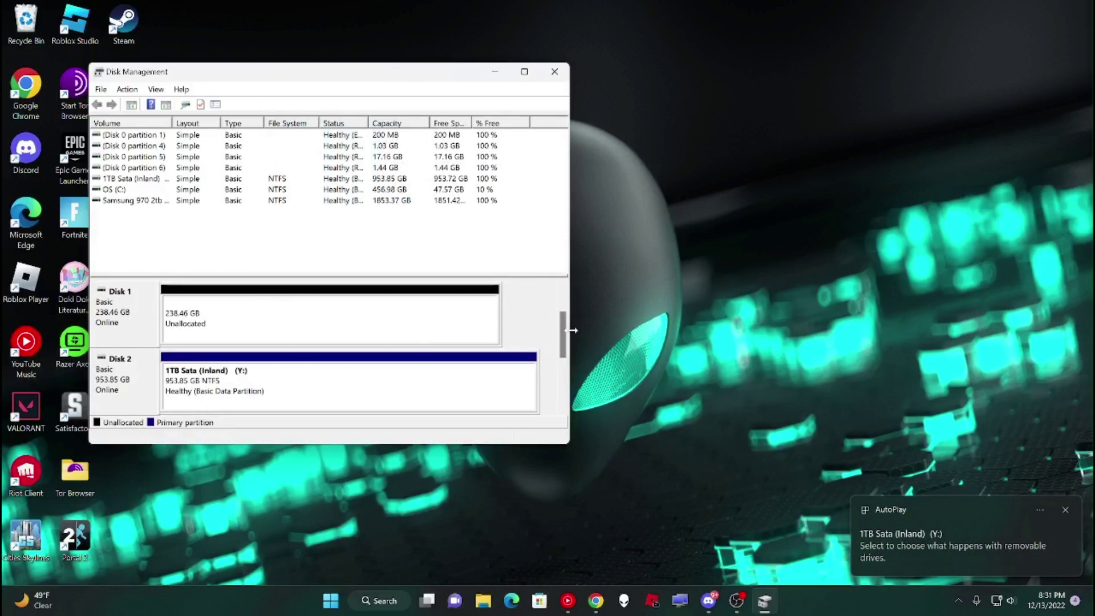
- Start a new simple volume on Disk 1's unallocated space, keeping the maximum size
scroll(564, 350, down, 1)
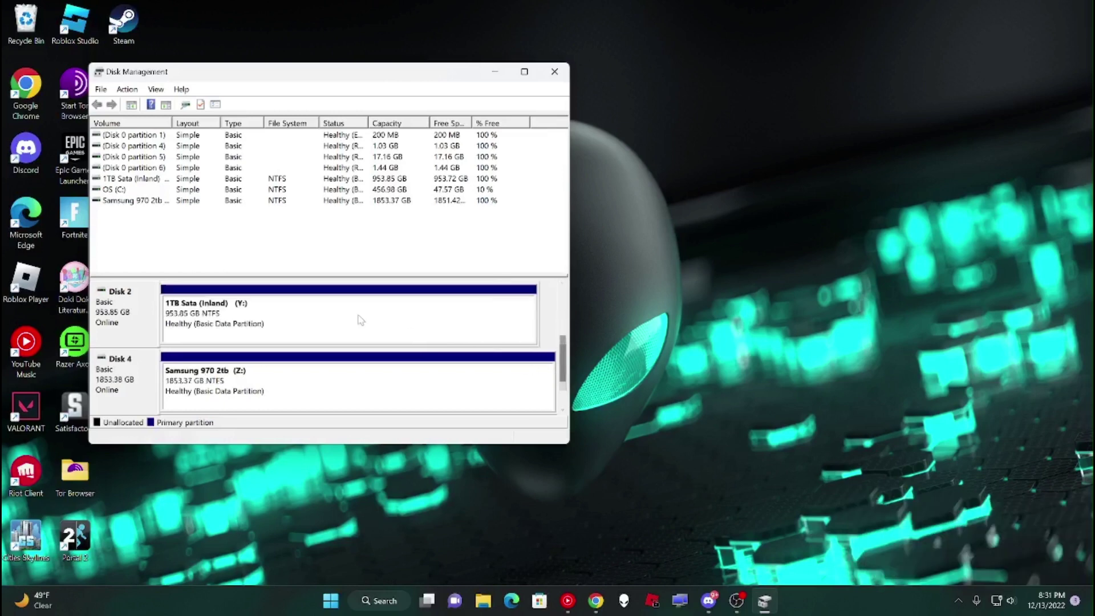
scroll(562, 358, up, 1)
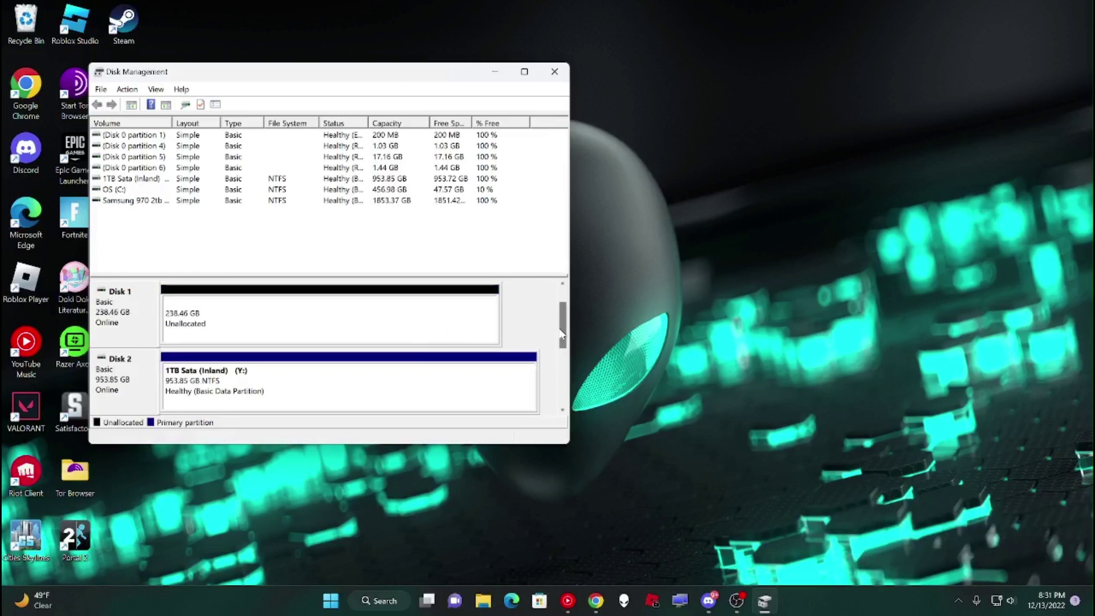
right_click(371, 321)
click(399, 326)
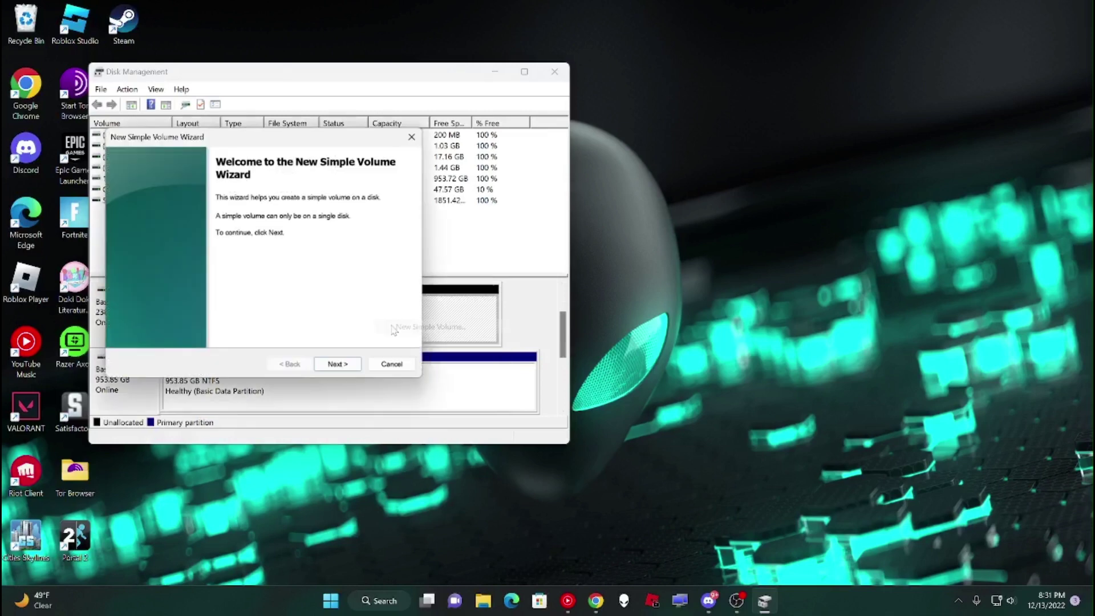
click(342, 368)
click(341, 367)
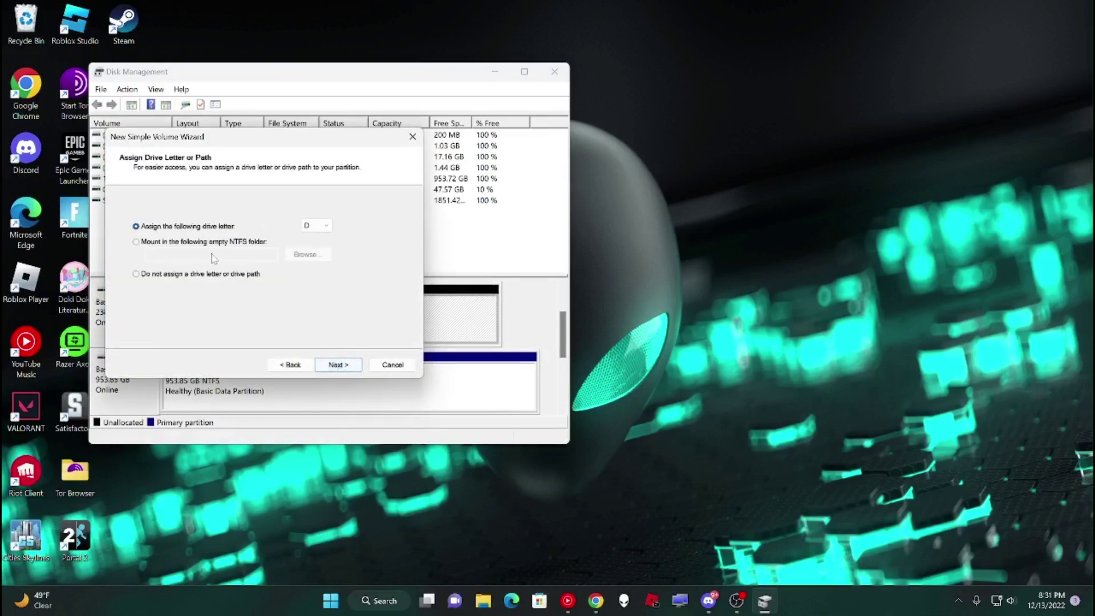
- Assign drive letter X to the new volume on Disk 1 and continue to the format settings
click(316, 225)
click(317, 420)
click(349, 368)
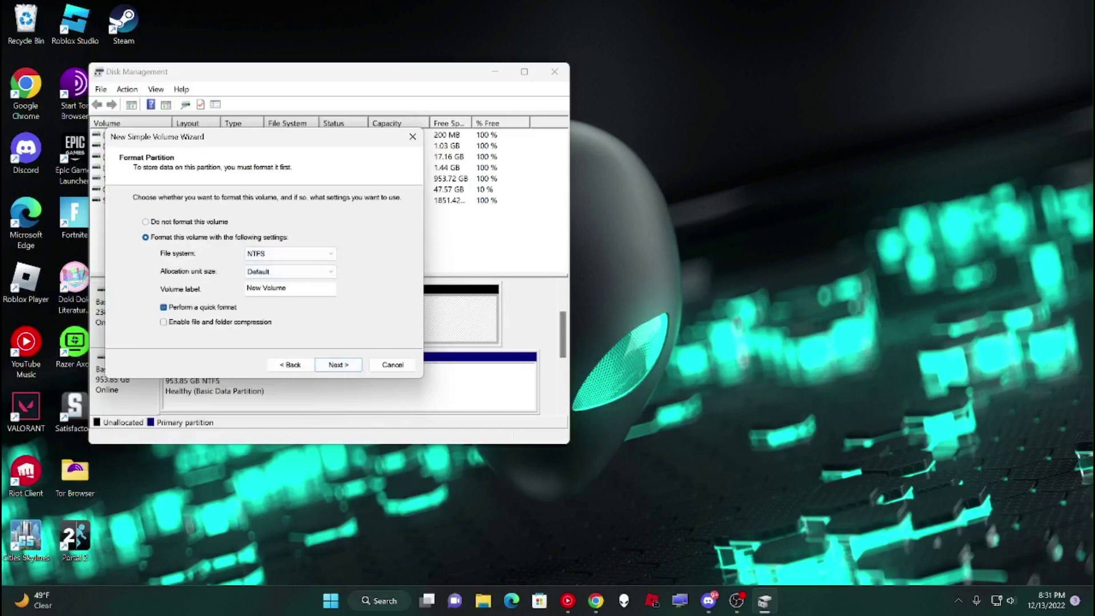
- Label the Disk 1 volume "256GB Sata (Inland", keep the NTFS quick format, and finish creating it
drag(297, 141, 581, 160)
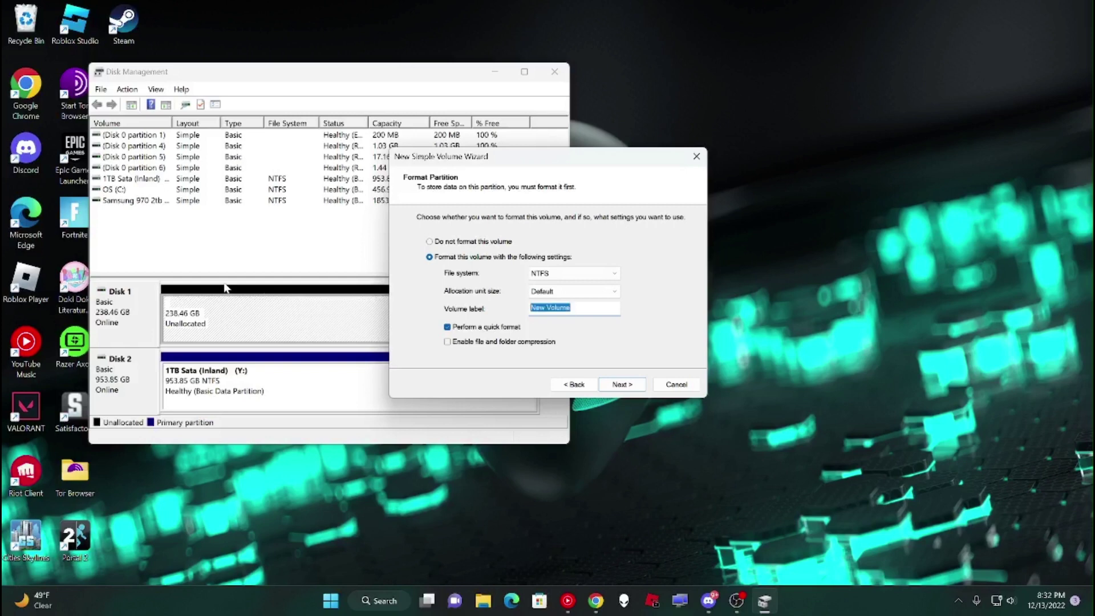
text(@)
text(56GB)
text( Sata ()
text(Inlan)
text(d)
click(613, 388)
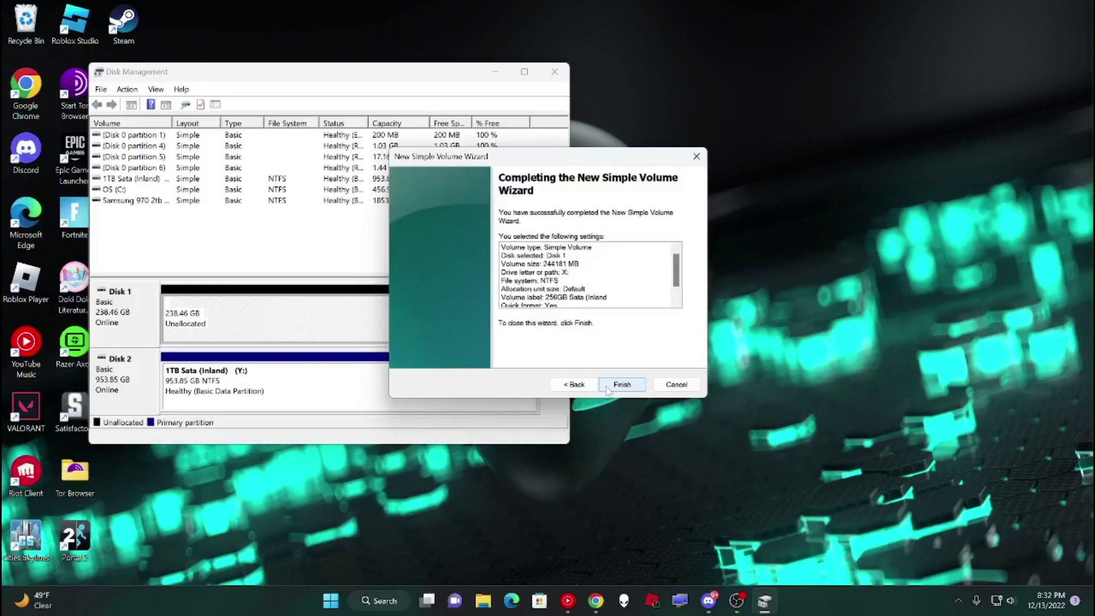
click(621, 387)
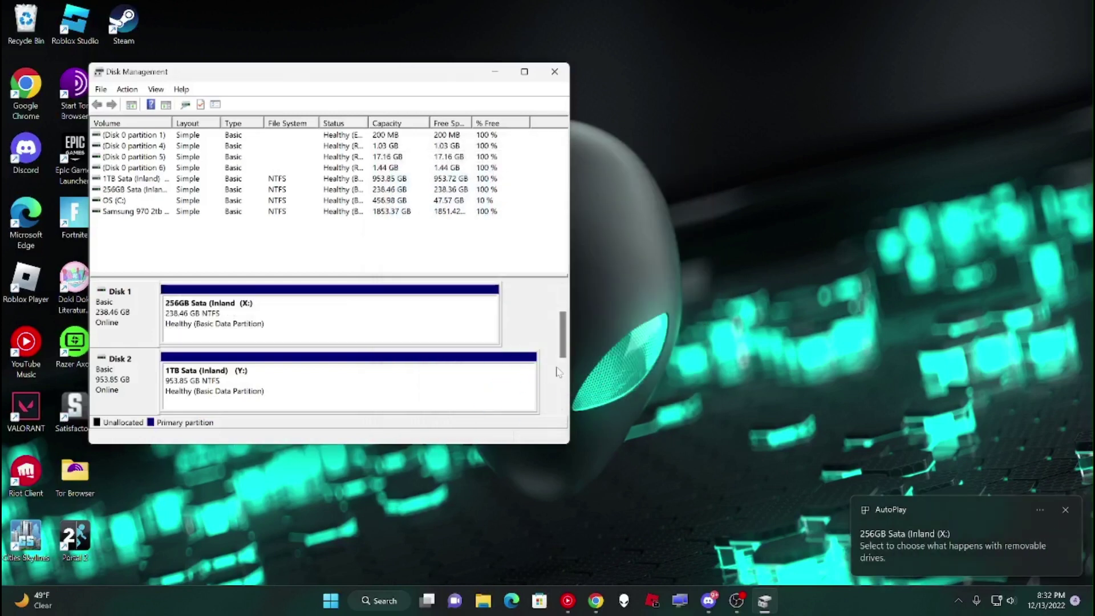
- Close Disk Management and open File Explorer in a maximized window
drag(556, 344, 552, 299)
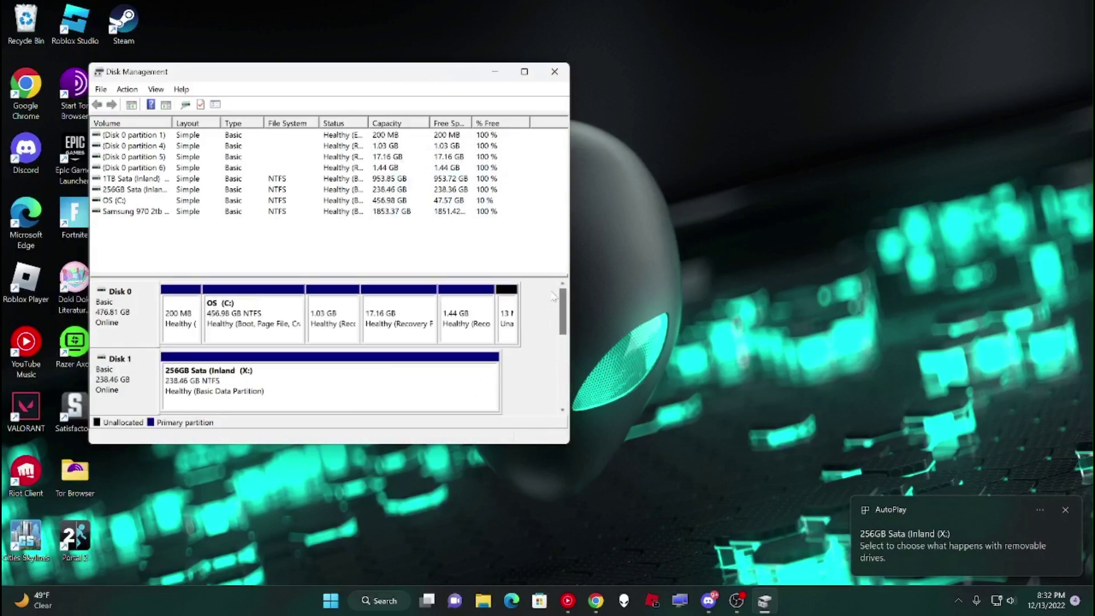
click(554, 71)
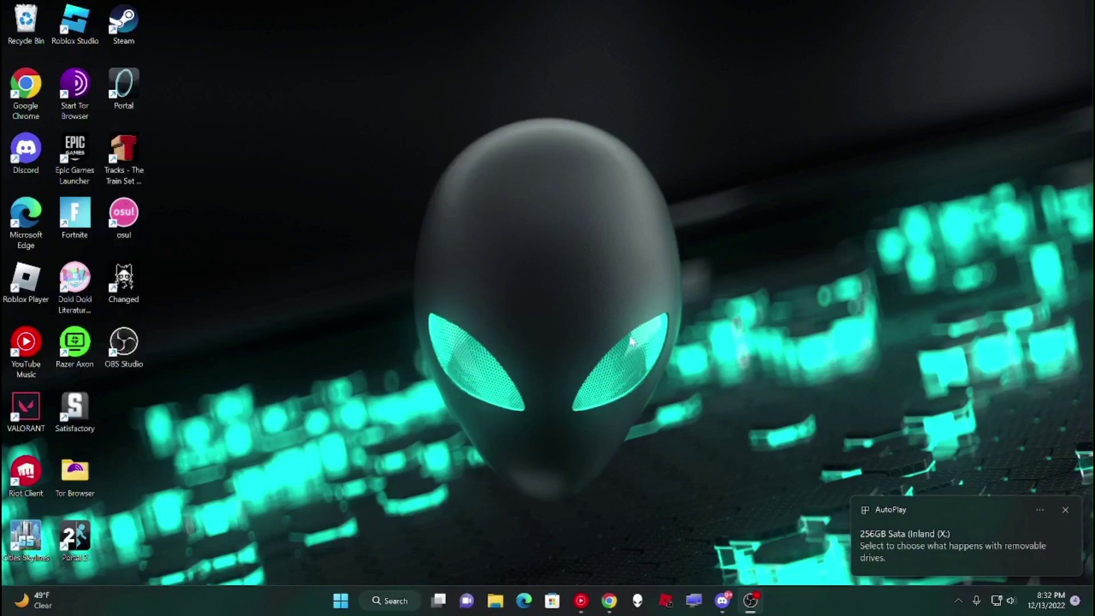
click(497, 600)
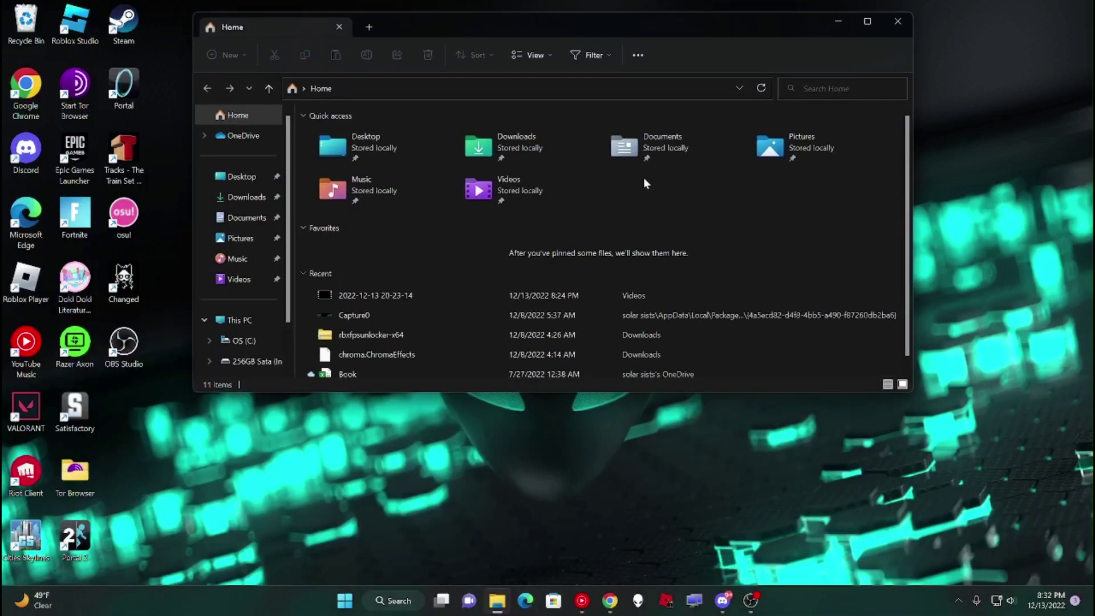
click(867, 23)
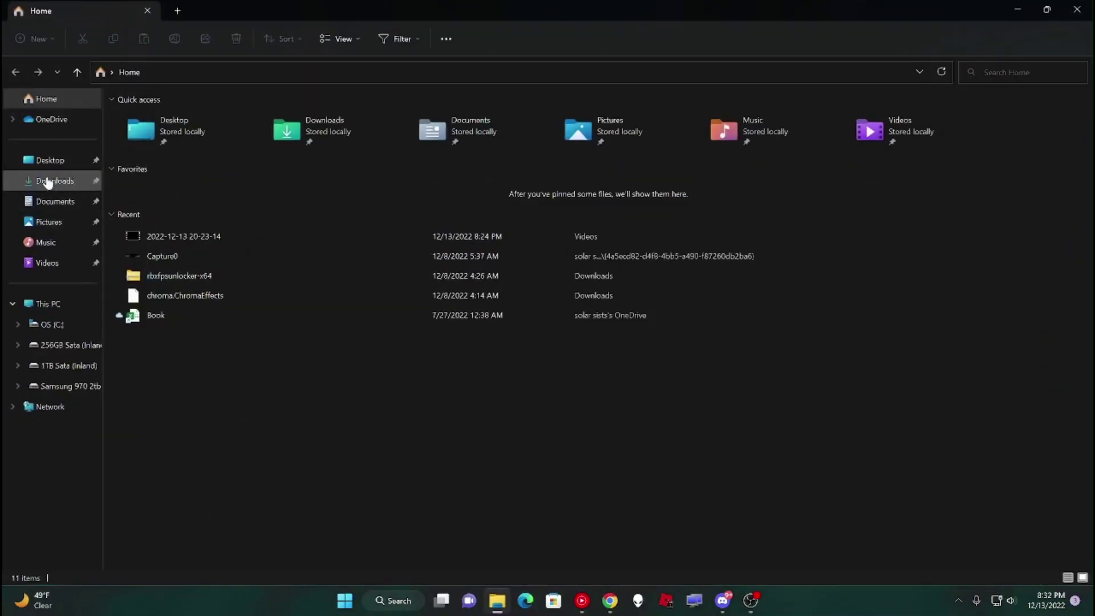
- Check the contents of the new 256GB Sata (X:) and 1TB Sata (Y:) drives
click(33, 346)
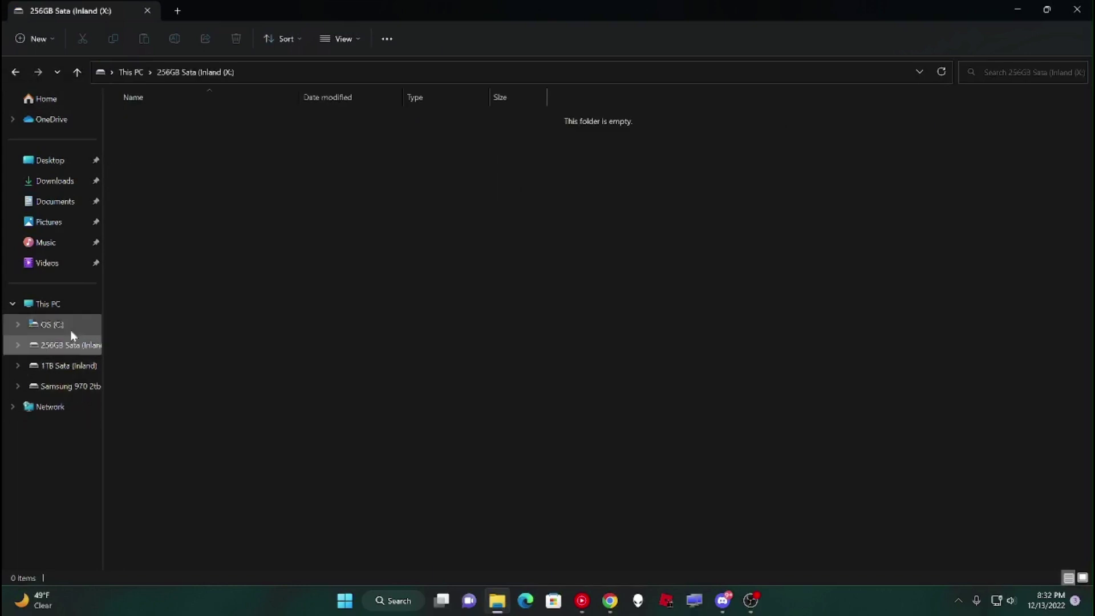
click(65, 364)
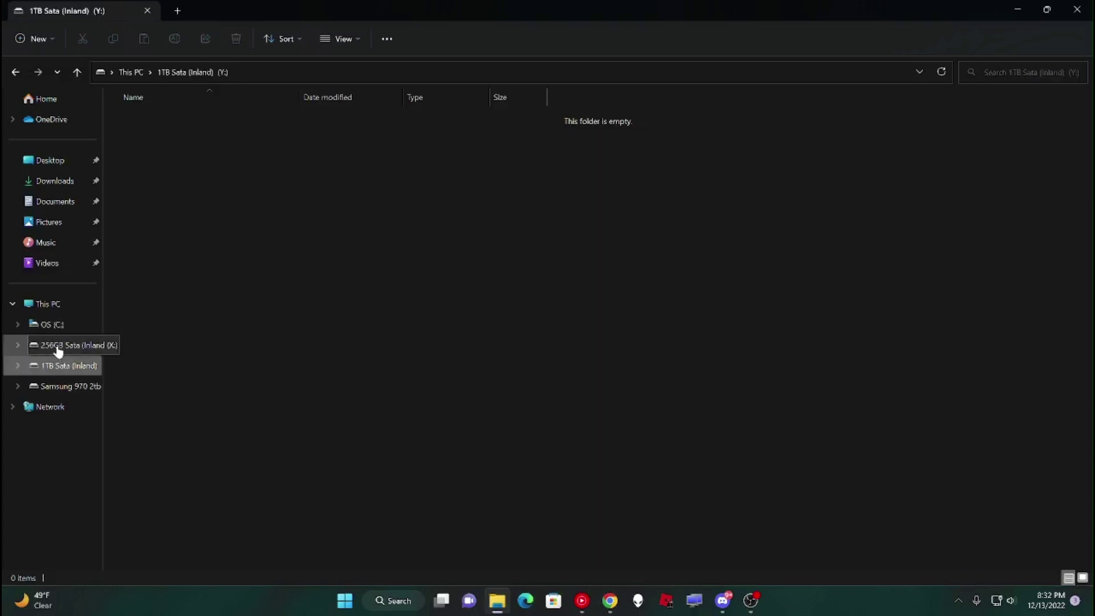
click(57, 350)
click(65, 365)
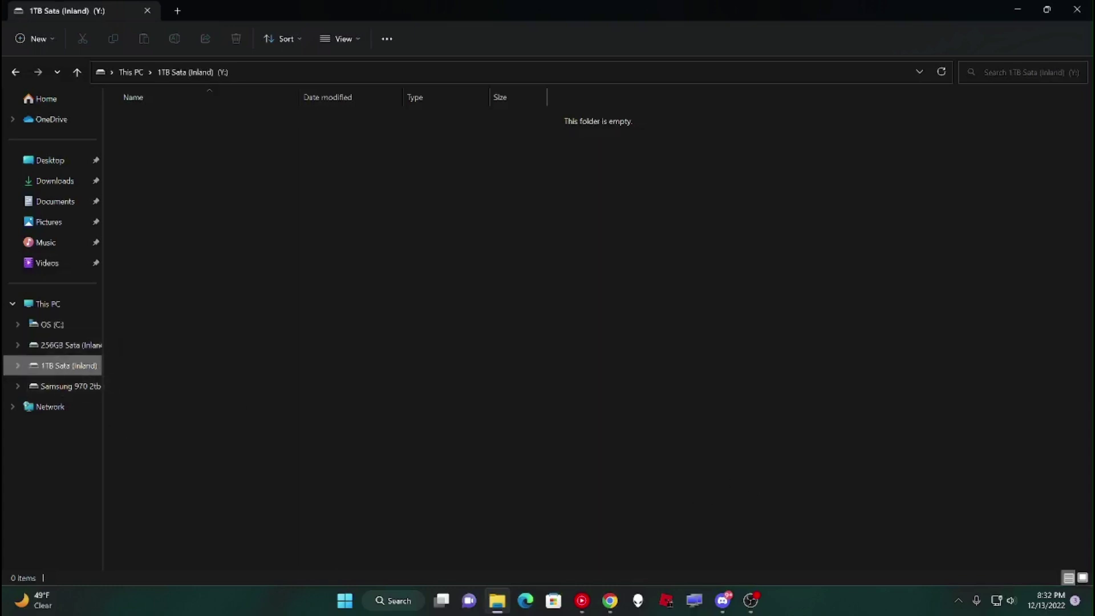